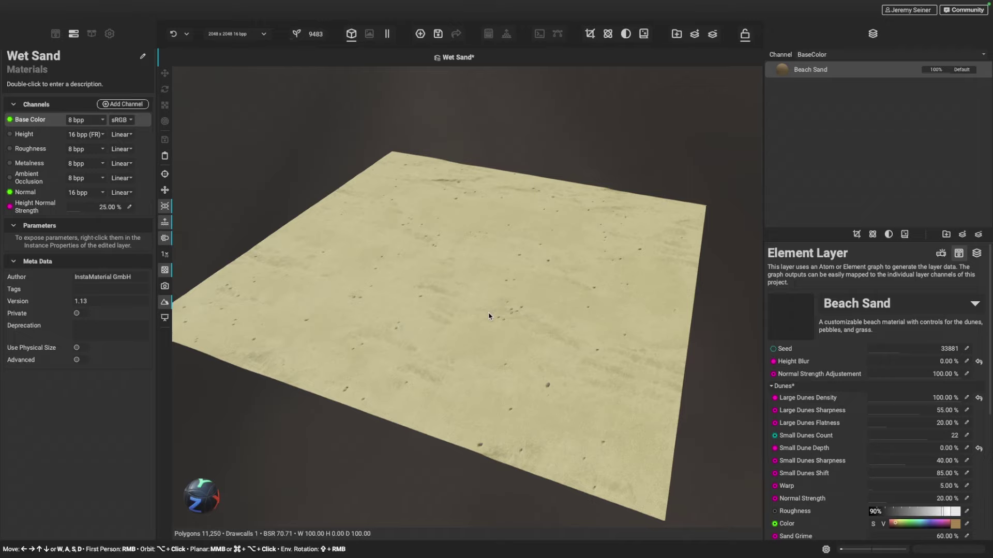
Orbit the sand plane and rotate the environment lighting to inspect the surface.
scroll(480, 295, "up", 2)
mouse_move(499, 313)
left_mouse_down("alt")
mouse_move(515, 314)
mouse_move(474, 309)
left_mouse_up("alt")
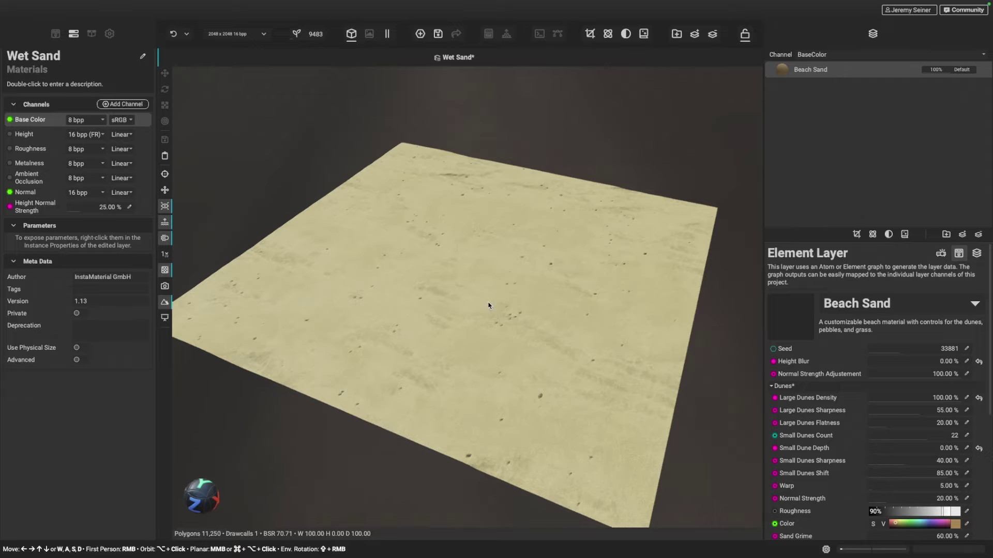
left_click_drag(488, 305, 483, 303, "alt")
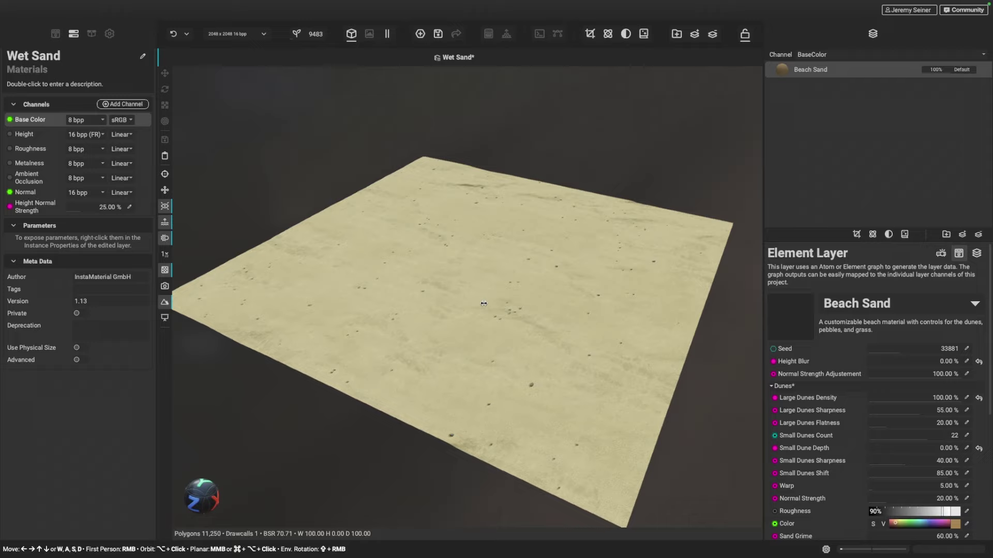
right_click_drag(483, 303, 458, 303, "shift")
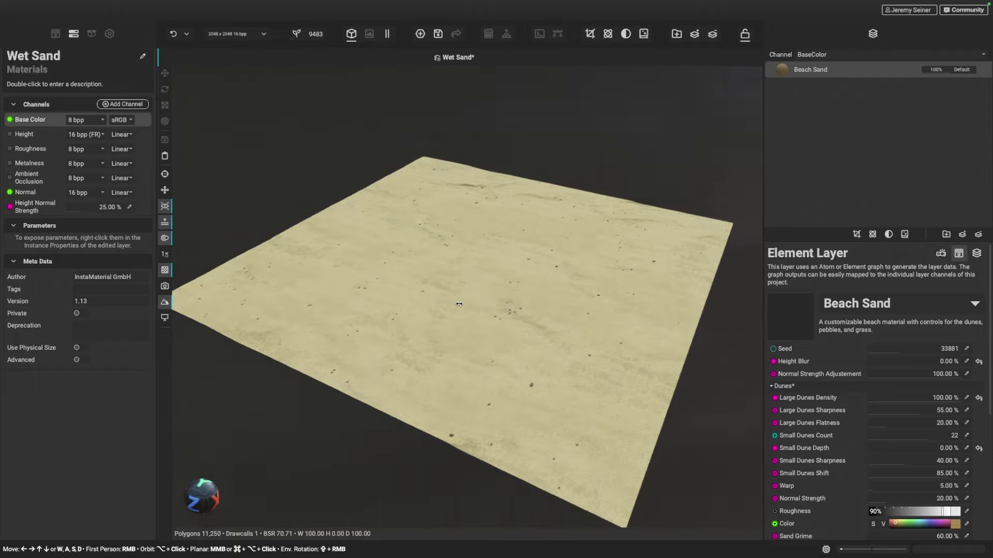
left_click_drag(459, 303, 453, 304, "alt")
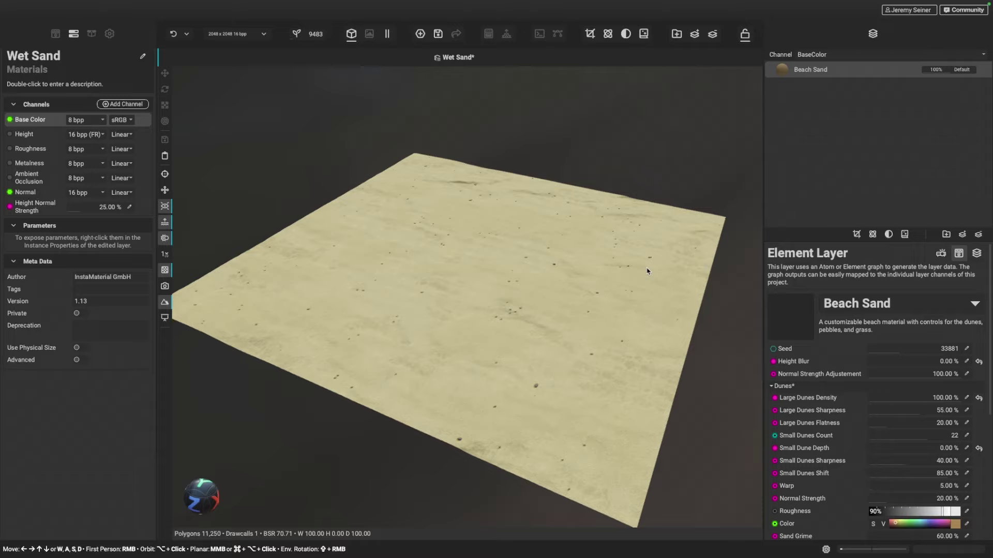
mouse_move(872, 234)
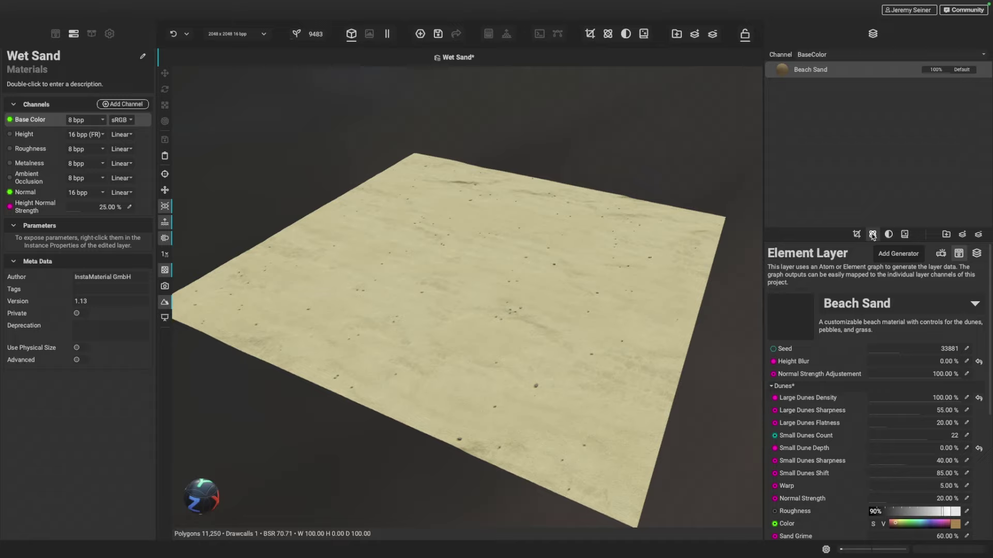
Add the Eroded Moisture generator from the library, found by searching 'eroded'.
left_click(873, 235)
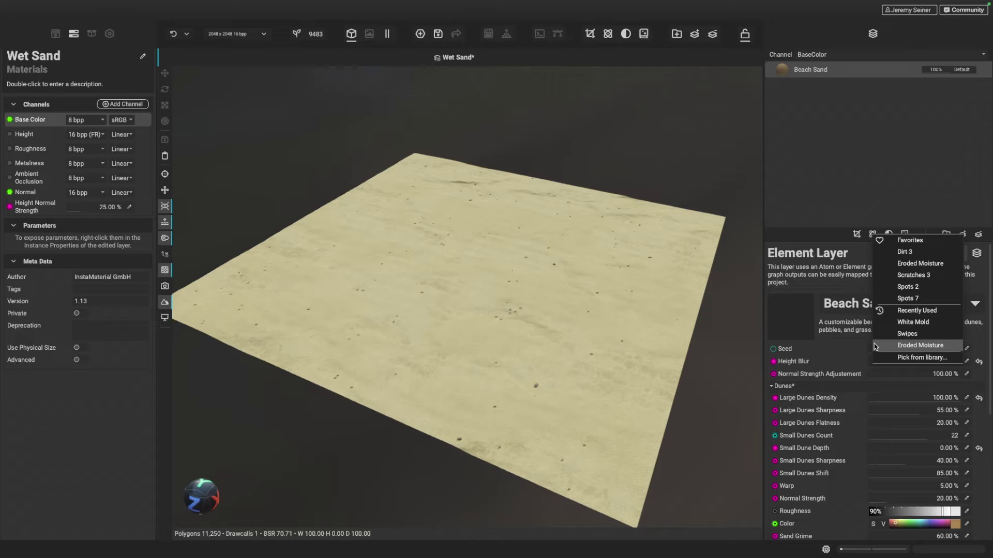
left_click(908, 357)
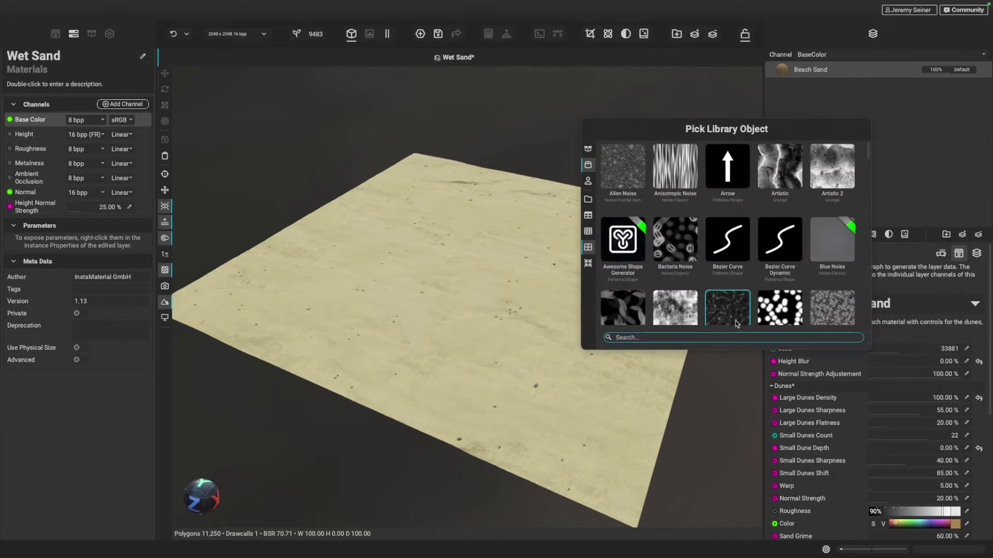
scroll(706, 222, "down", 5)
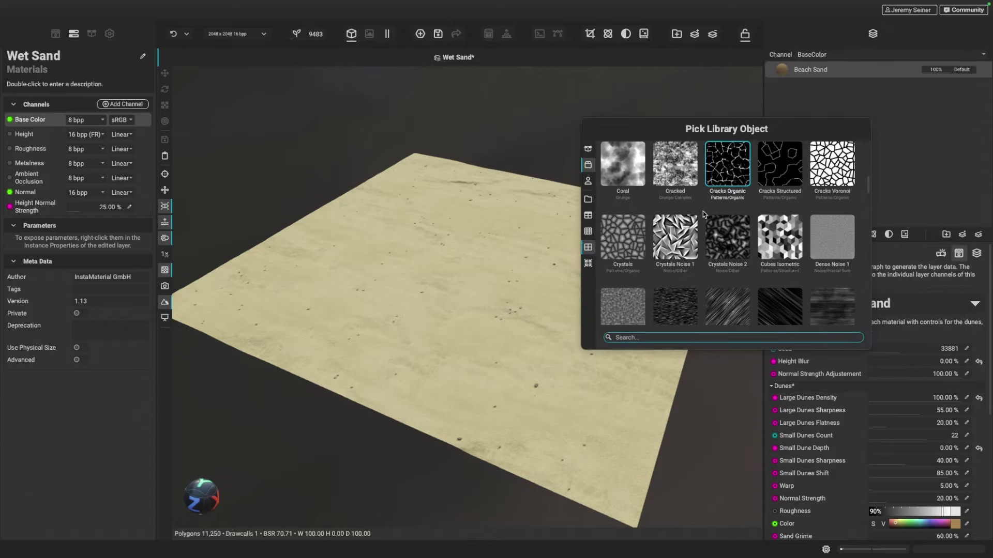
scroll(703, 223, "down", 5)
scroll(703, 224, "down", 5)
scroll(703, 223, "up", 2)
scroll(705, 240, "up", 2)
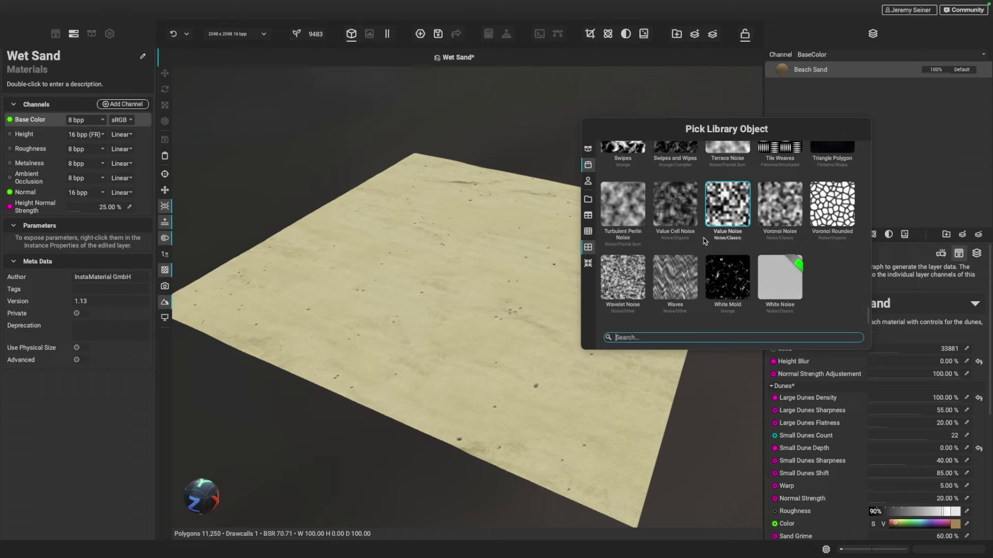
scroll(711, 253, "up", 2)
scroll(719, 266, "up", 2)
scroll(717, 258, "up", 4)
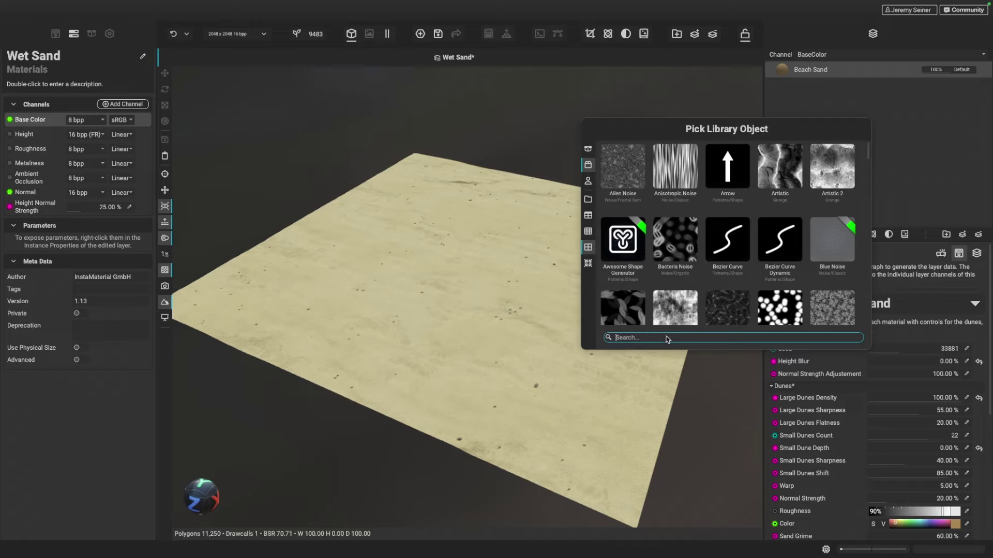
type("eroded")
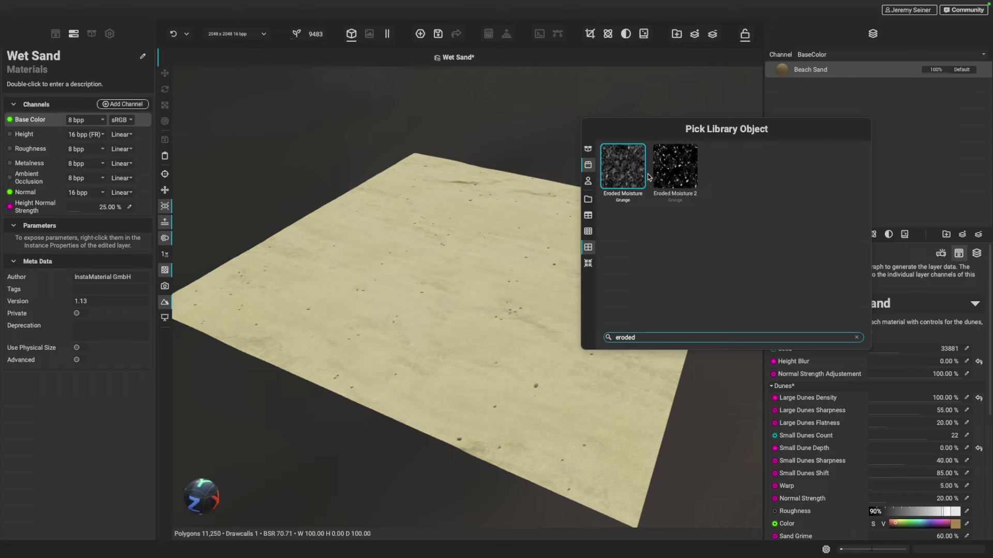
double_click(619, 172)
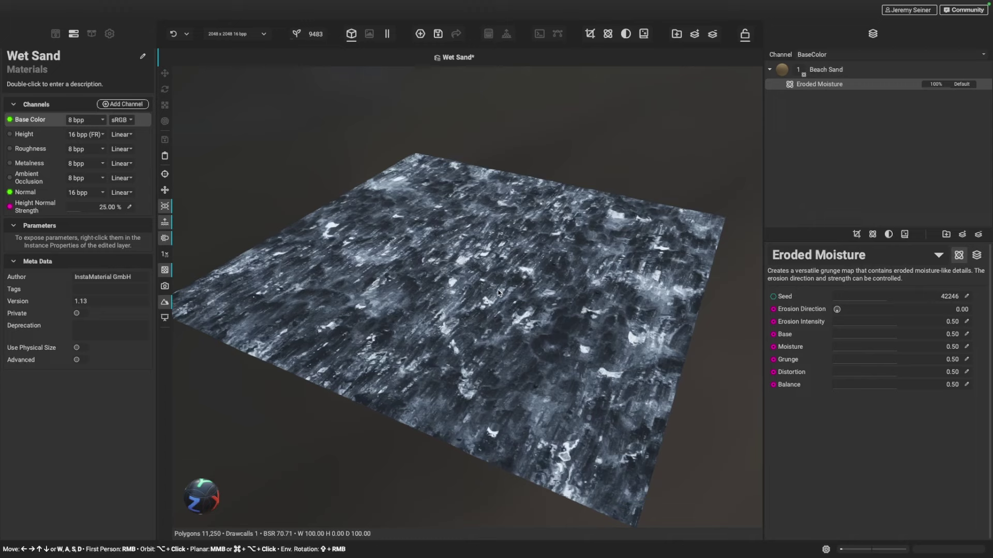
Orbit the view, then reveal Eroded Moisture's per-channel blend settings in the properties panel.
left_click_drag(497, 294, 523, 318, "alt")
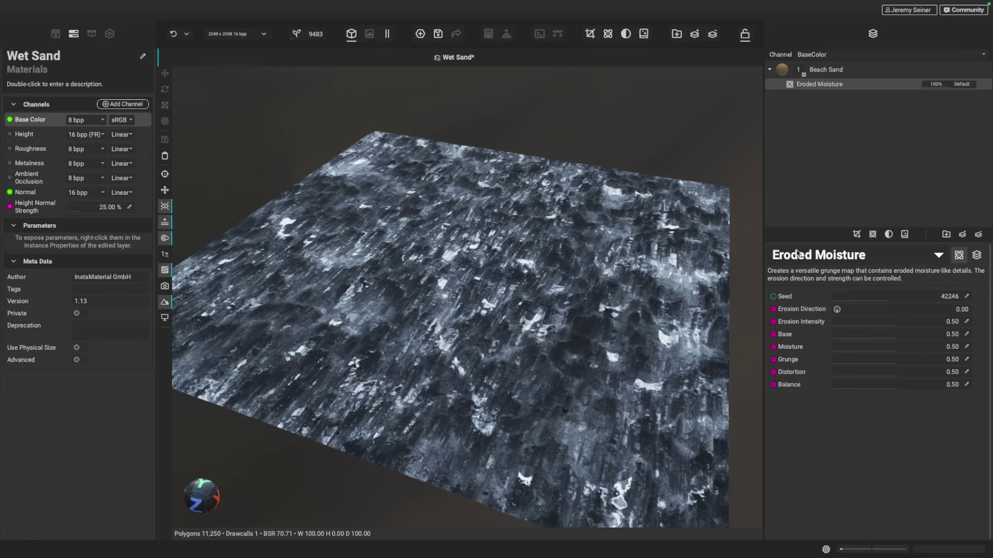
left_click(976, 255)
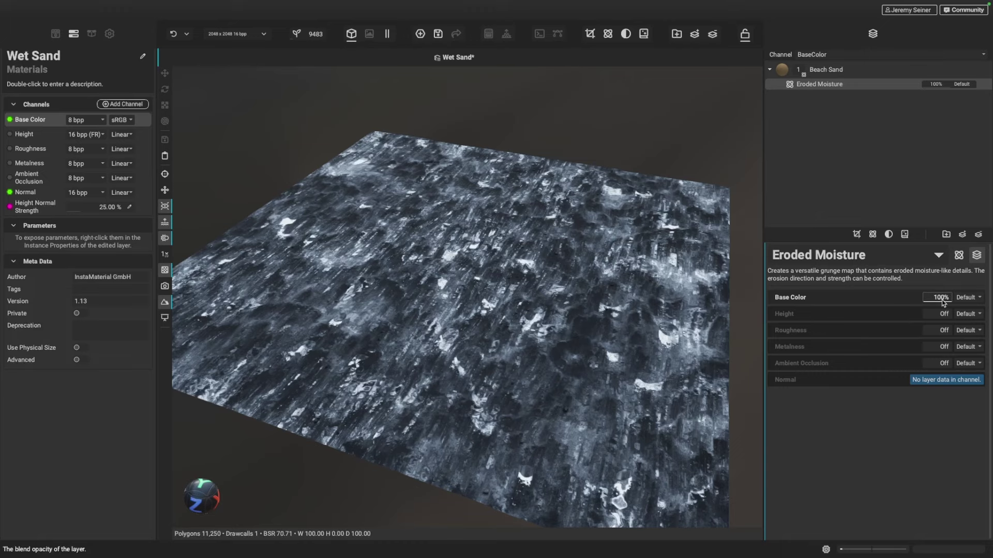
Turn Eroded Moisture's Base Color off and set its Height to about 21% Multiply.
mouse_move(940, 298)
left_mouse_down()
mouse_move(919, 304)
mouse_move(926, 320)
left_mouse_up()
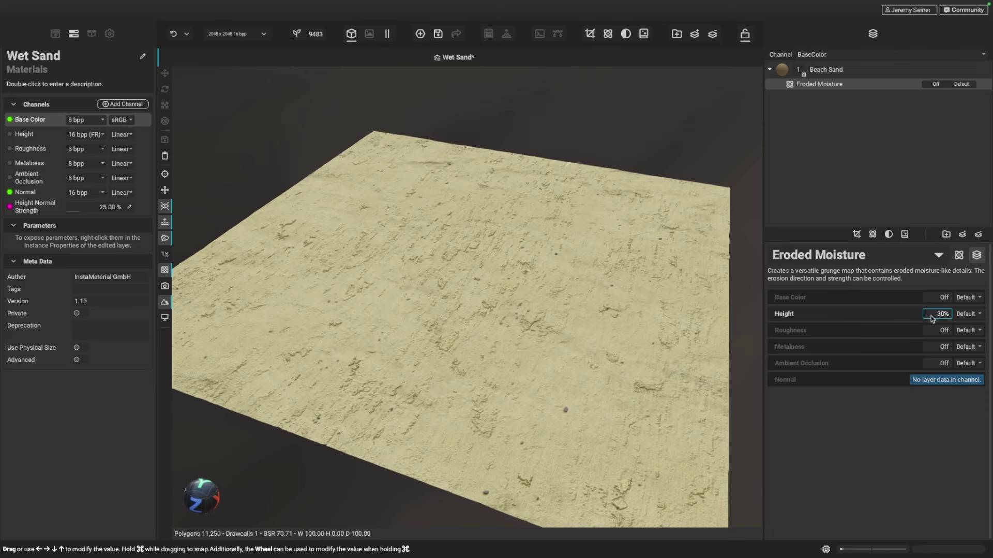
left_click_drag(926, 320, 930, 317)
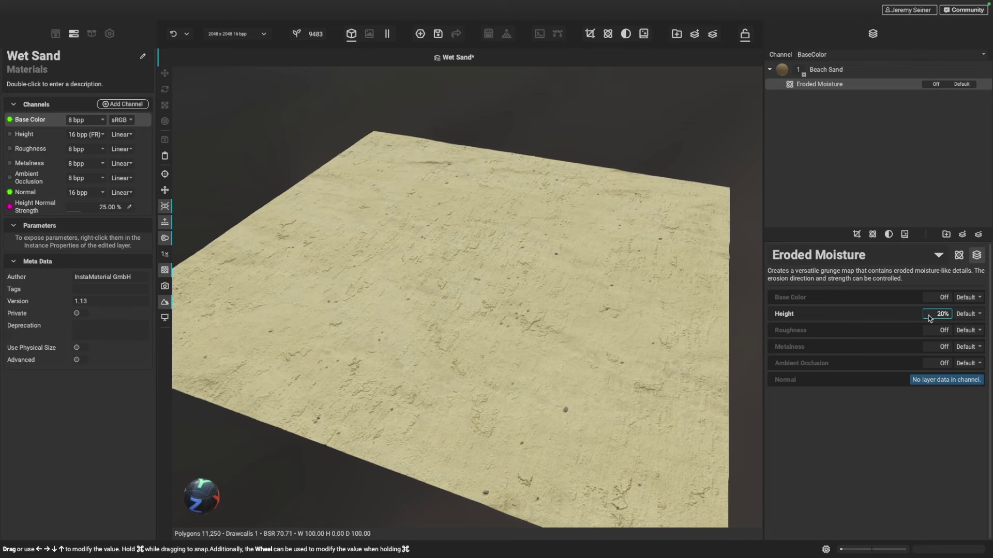
scroll(466, 330, "up", 2)
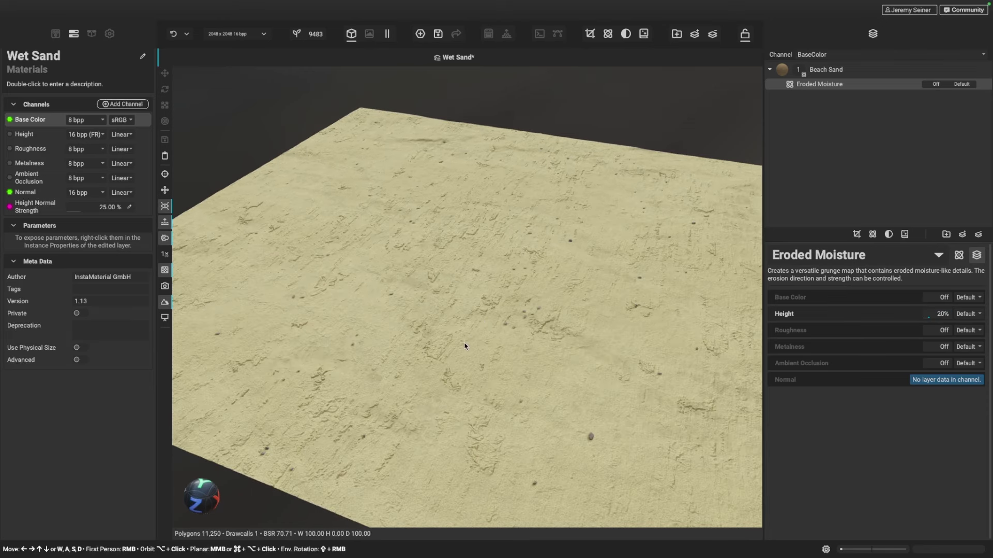
scroll(464, 346, "down", 2)
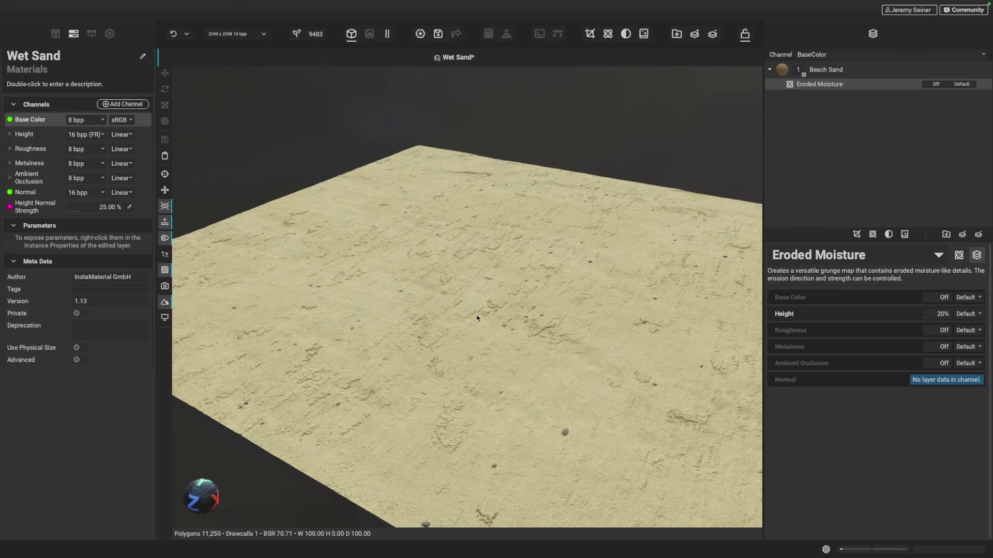
left_click_drag(460, 348, 530, 342)
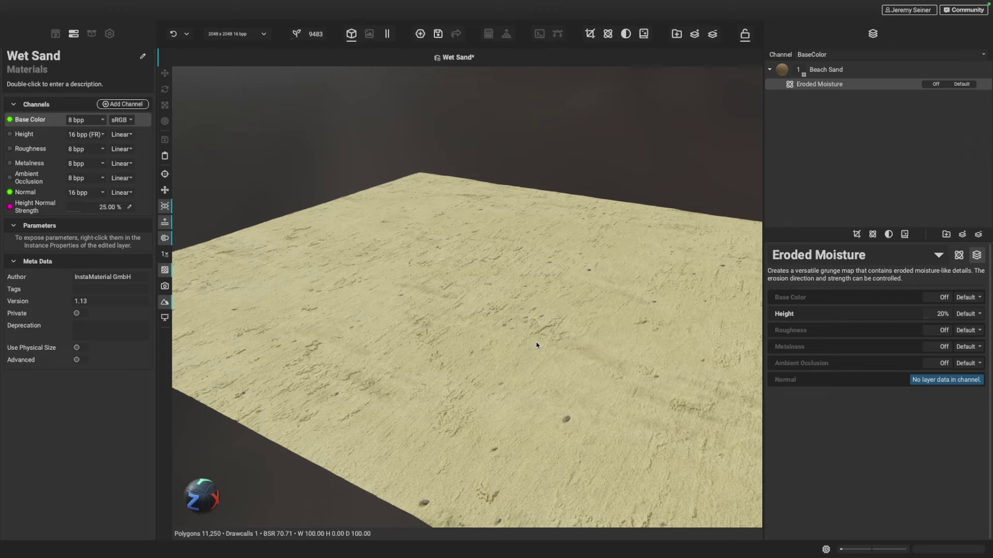
left_click(972, 314)
left_click(971, 323)
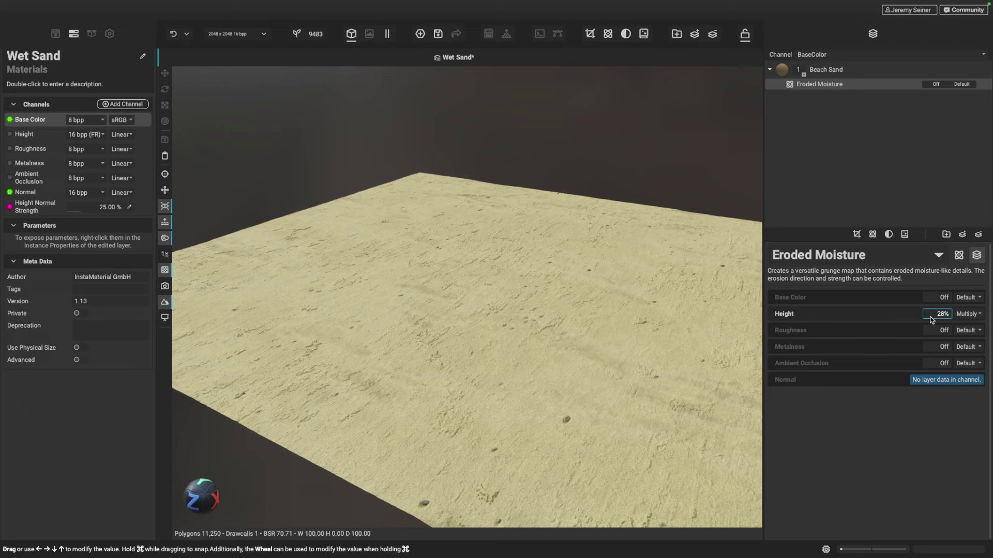
left_click_drag(929, 320, 931, 320)
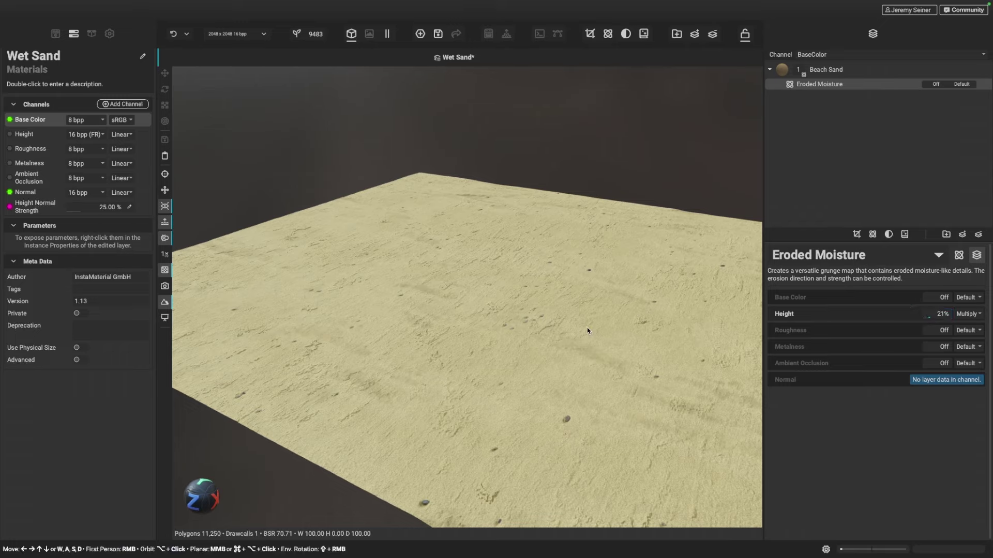
Re-enable Eroded Moisture's Base Color at 33% with Multiply blending.
left_click(931, 302)
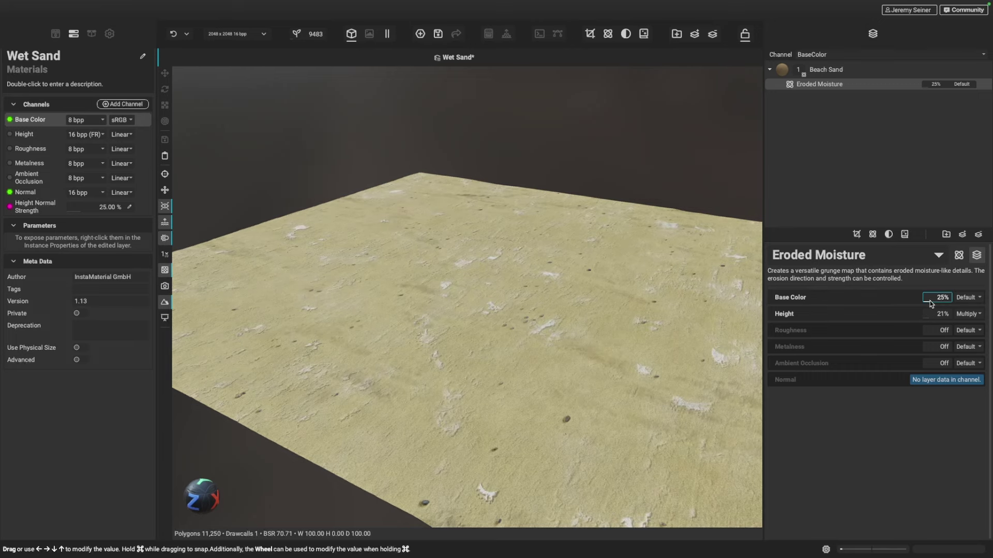
left_click(966, 297)
left_click(967, 323)
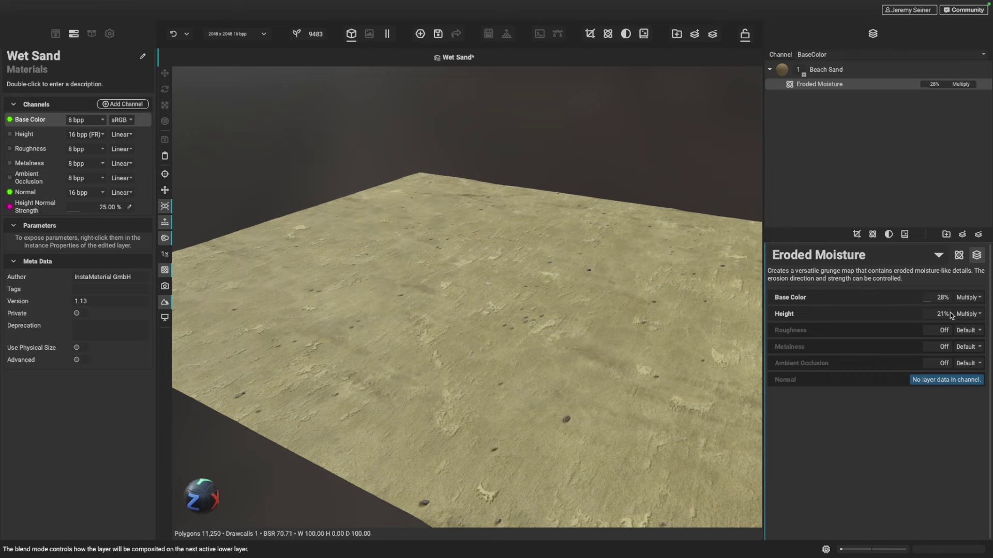
left_click_drag(935, 300, 933, 304)
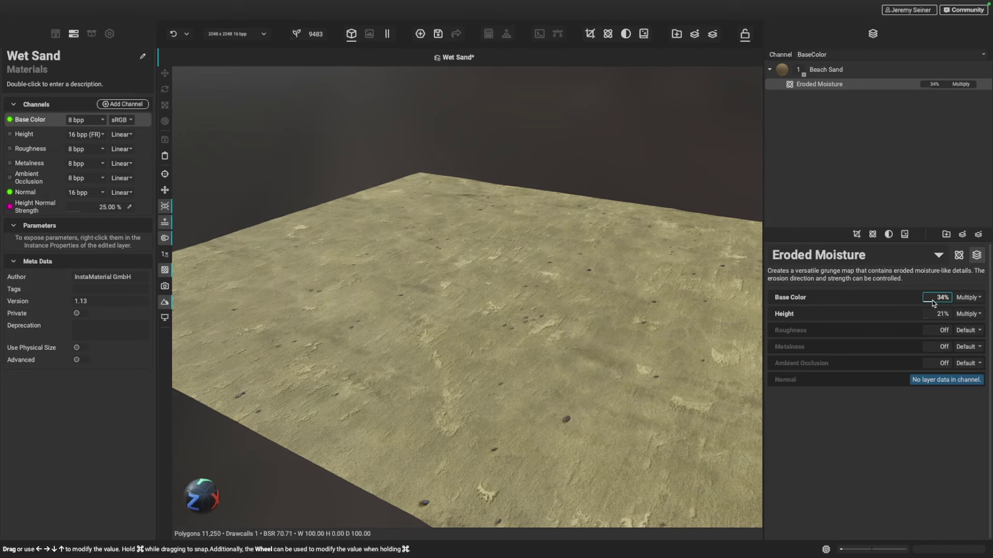
left_click_drag(537, 340, 463, 359)
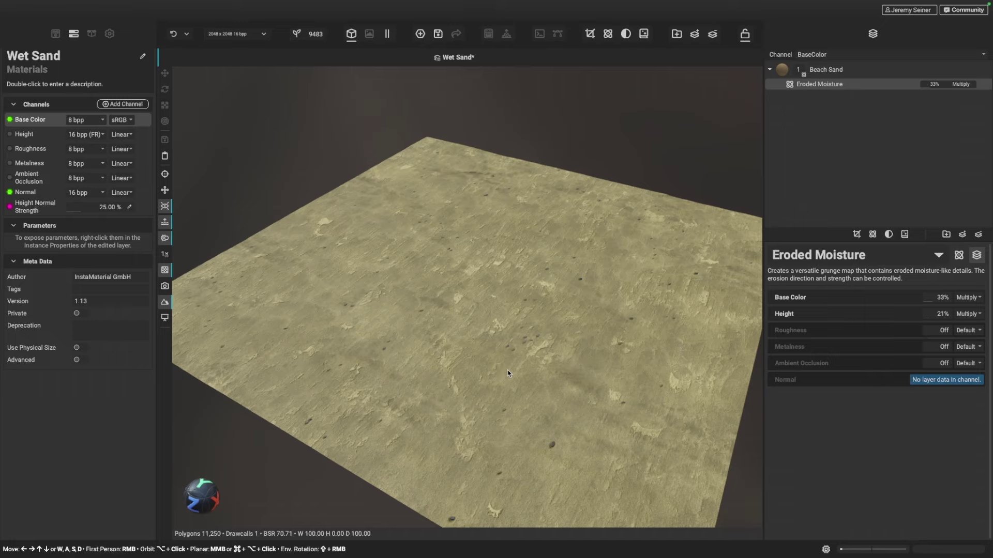
Add the Swipes generator from the library, found by searching 'swip'.
left_click(871, 236)
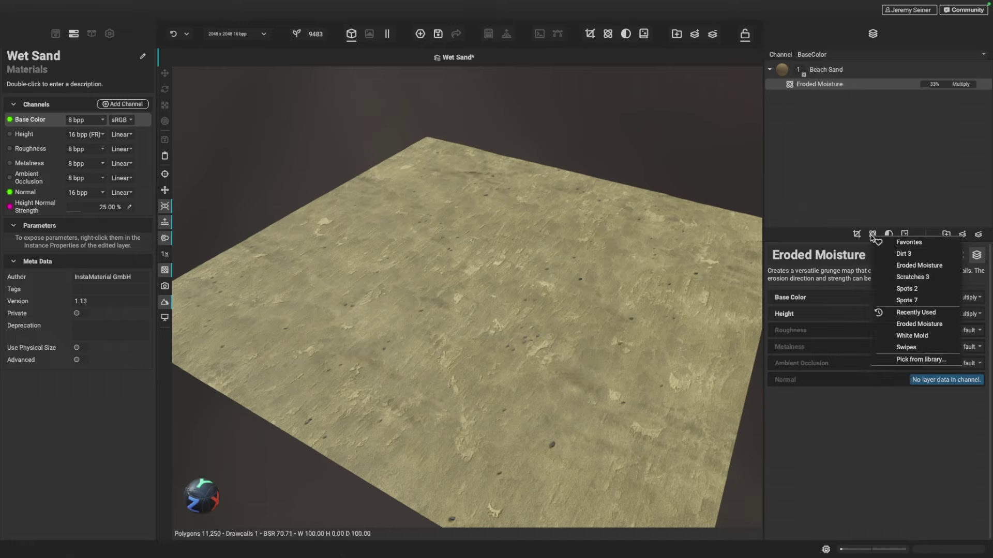
left_click(880, 357)
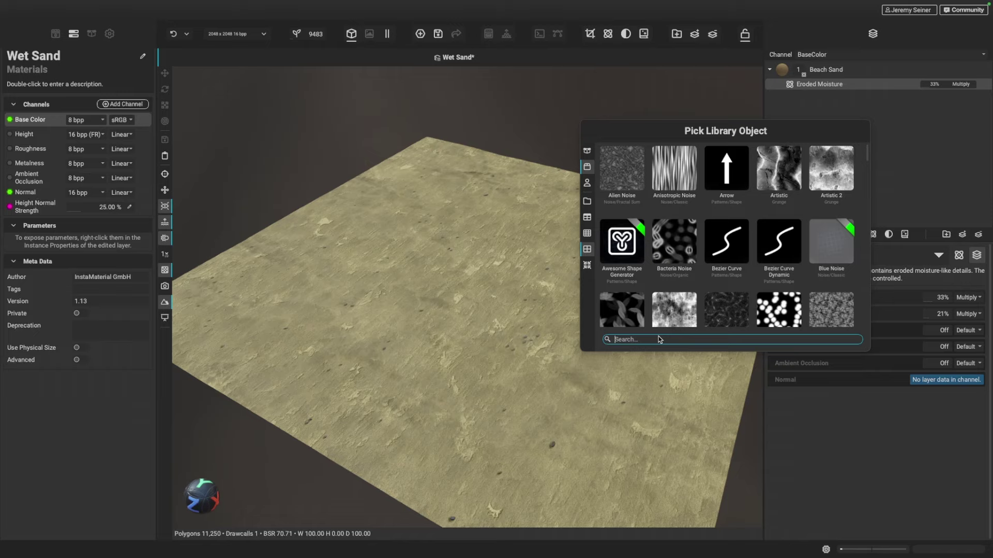
type("s")
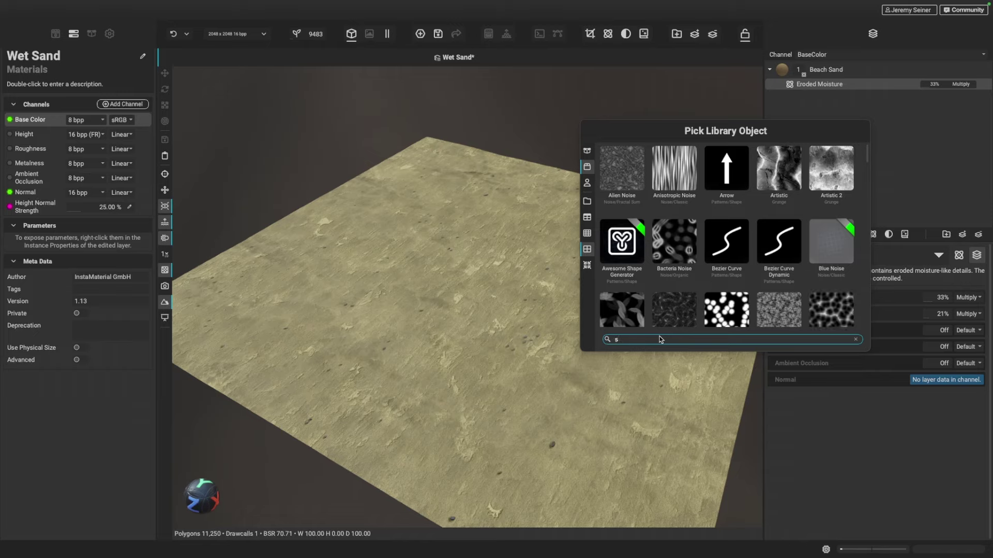
type("wipes")
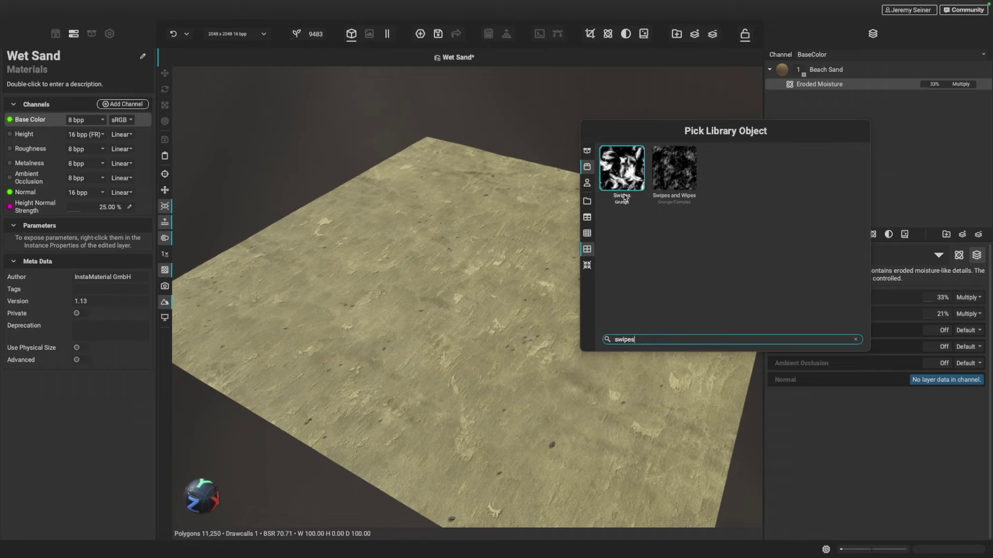
double_click(620, 179)
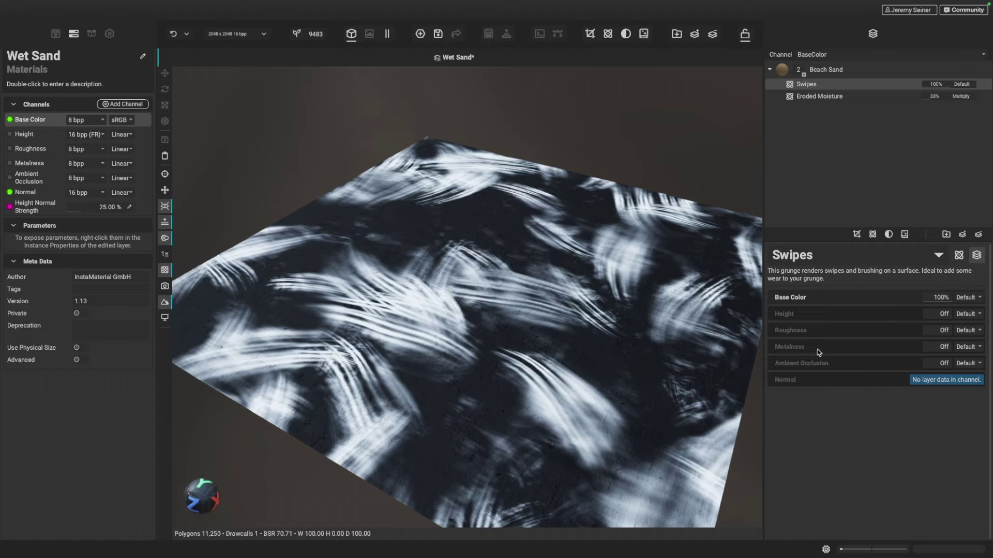
Set Swipes' Base Color opacity to 30%, then switch it Off.
left_click(936, 297)
type("30")
key("Return")
left_click_drag(930, 302, 918, 304)
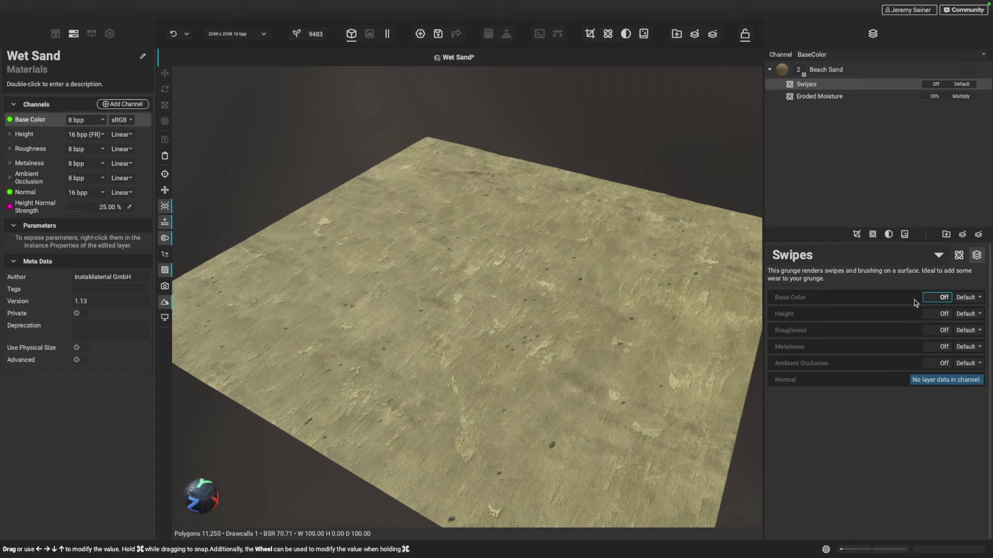
Set Swipes Height to Subtract at 16% and Base Color to Subtract at 10%.
left_click(976, 317)
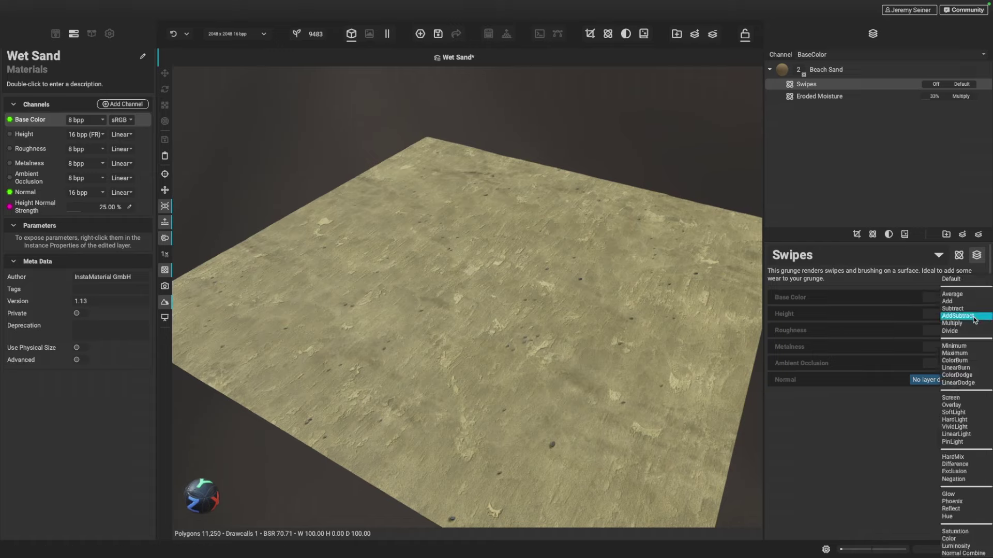
left_click(974, 311)
left_click_drag(930, 318, 934, 320)
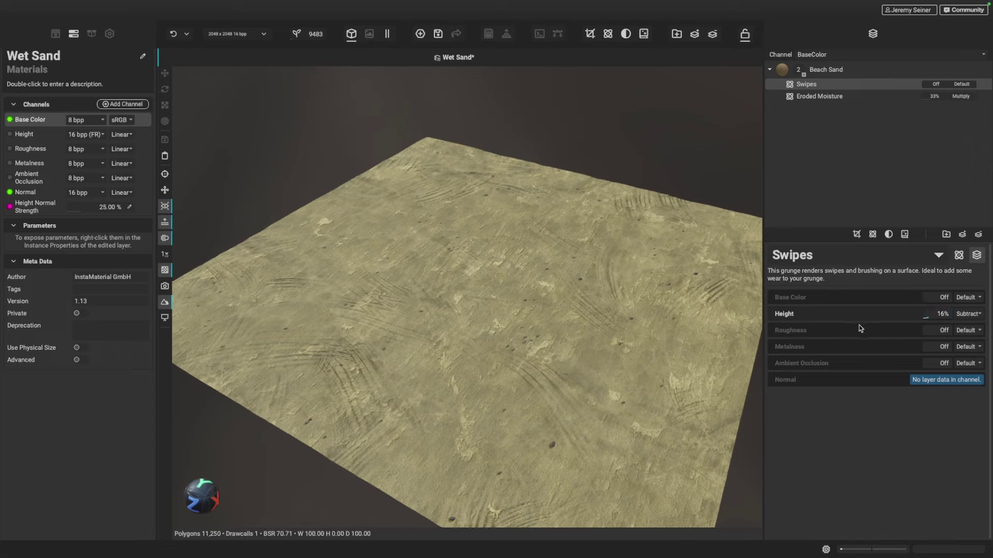
left_click(967, 314)
left_click(968, 303)
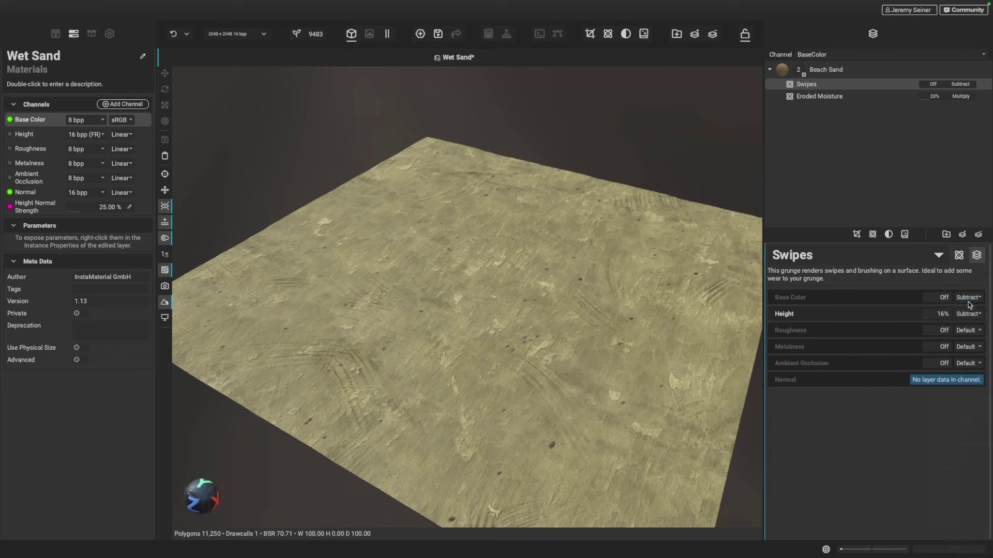
left_click_drag(933, 303, 927, 303)
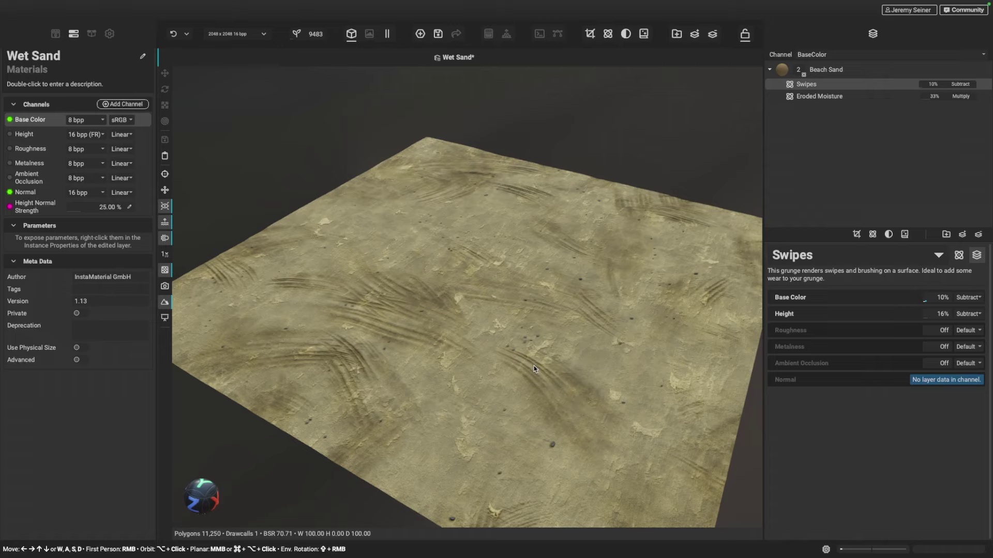
In Swipes generator settings, set Density 0.17, Softness 0.71 and Blur 0.47.
left_click(958, 257)
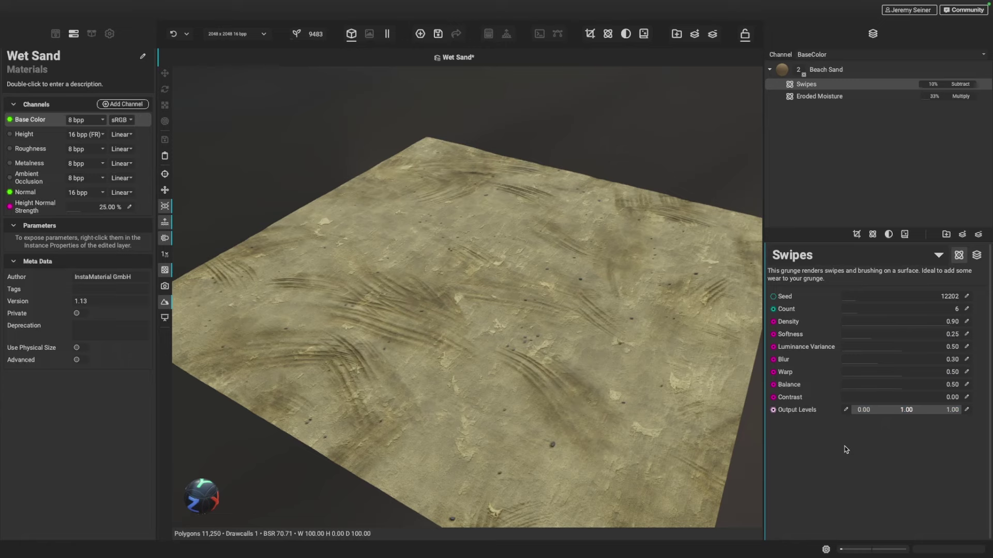
left_click_drag(956, 325, 872, 328)
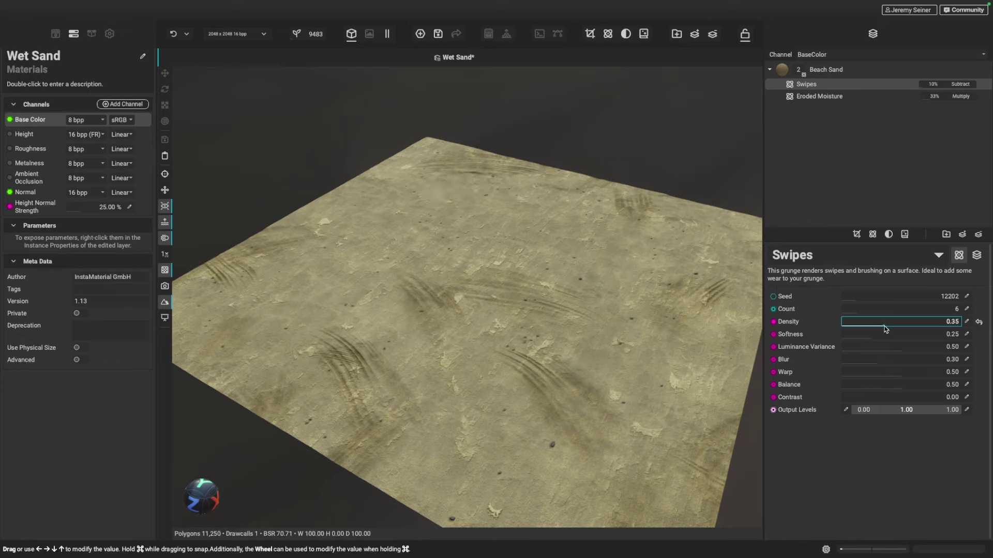
left_click_drag(872, 328, 862, 330)
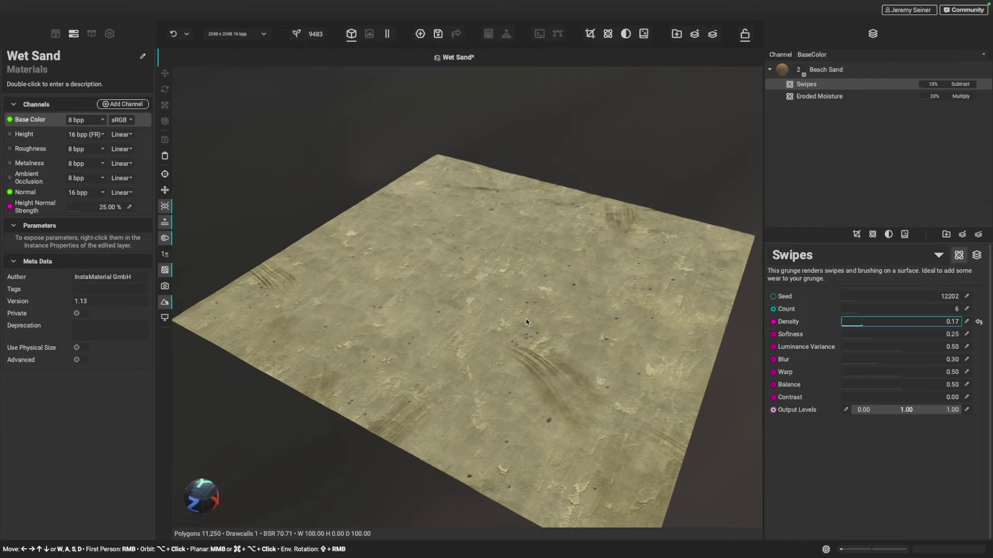
left_click_drag(534, 321, 495, 313, "alt")
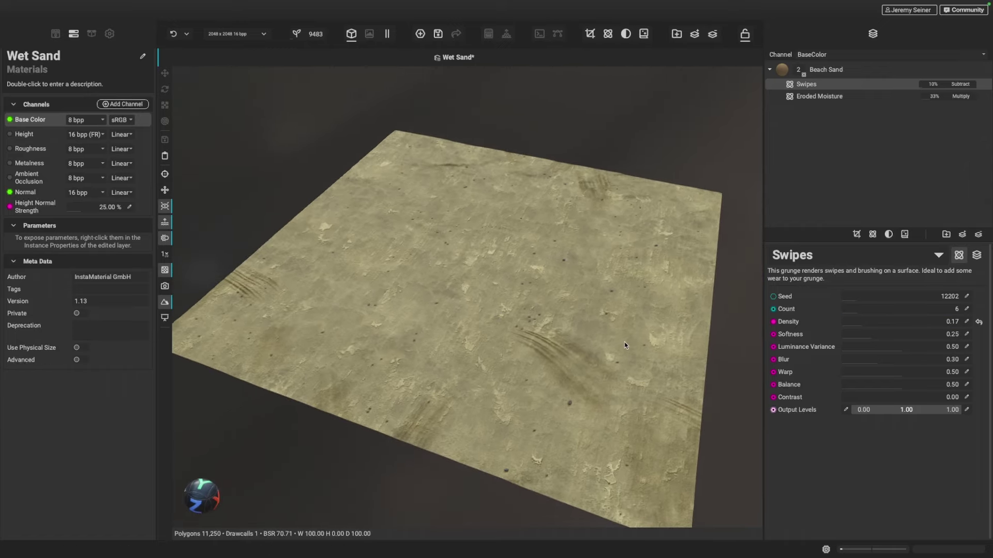
mouse_move(876, 340)
left_mouse_down()
mouse_move(890, 341)
mouse_move(882, 341)
left_mouse_up()
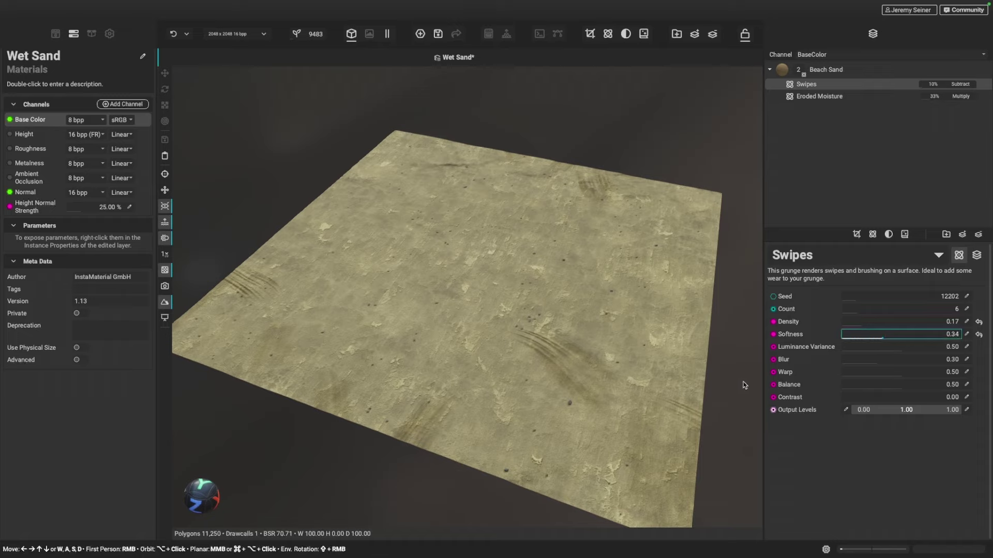
left_click_drag(891, 340, 885, 340)
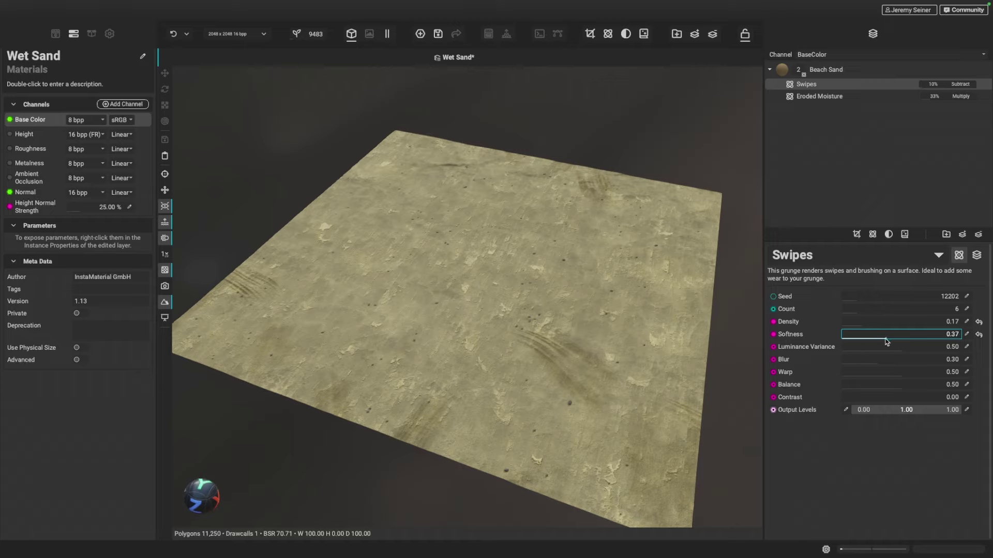
left_click_drag(887, 341, 927, 343)
left_click_drag(881, 364, 898, 369)
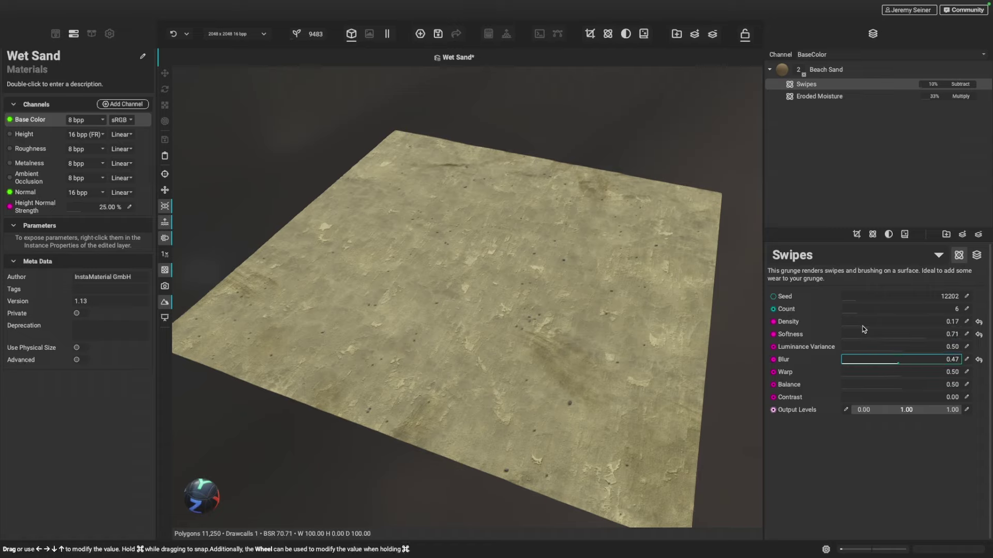
Change the Swipes Seed value to 59840.
left_click(872, 299)
left_click_drag(872, 300, 897, 303)
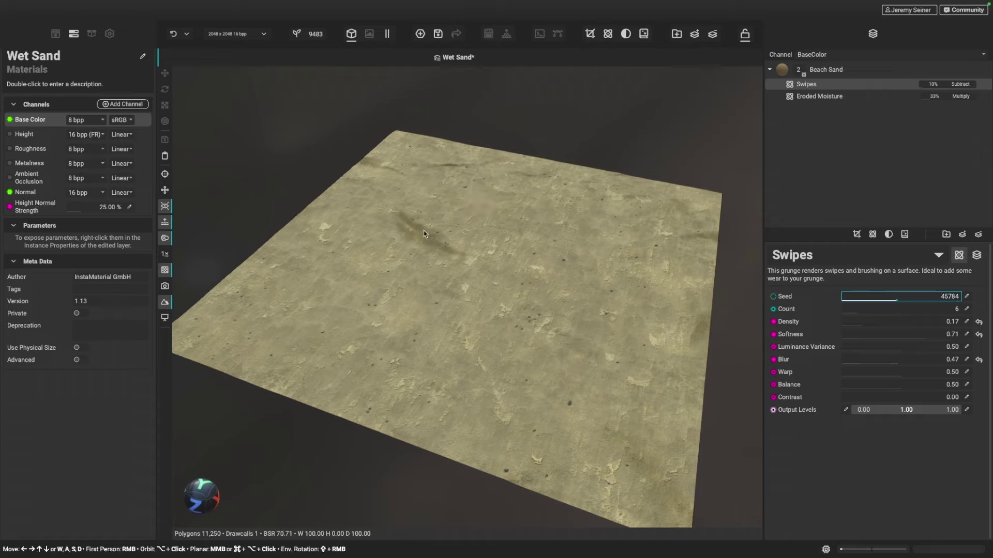
left_click(914, 301)
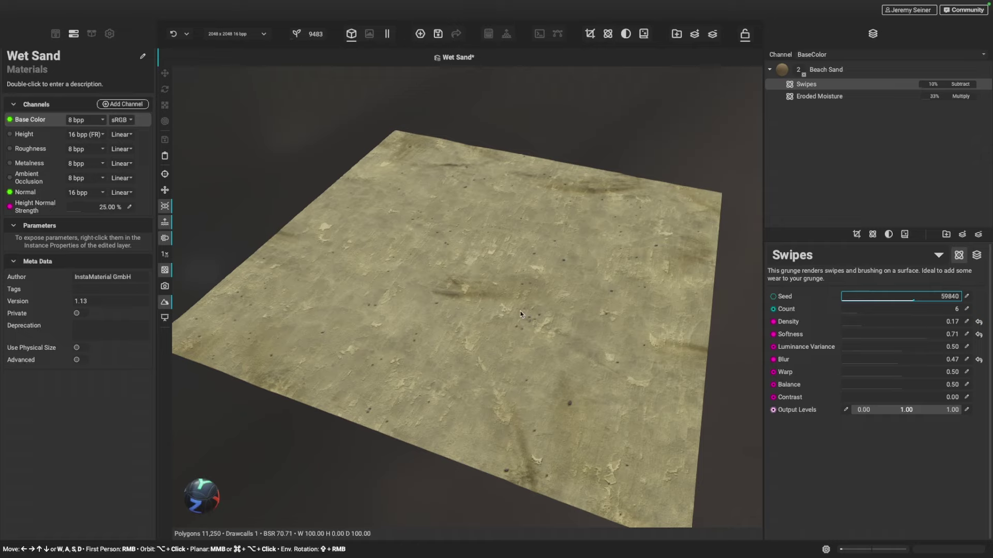
Add the White Mold grunge from the library, found by searching 'white m'.
left_click(872, 235)
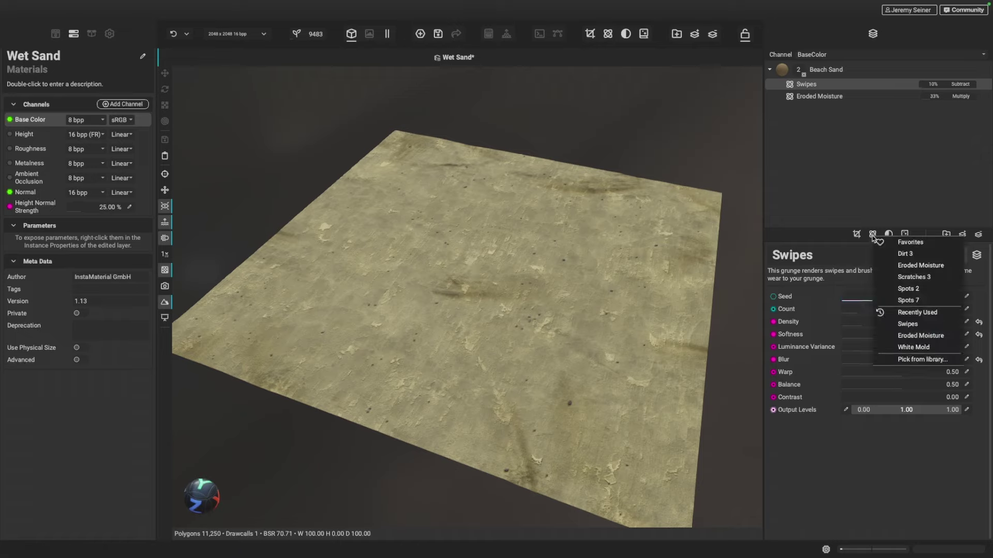
left_click(898, 360)
type("wh")
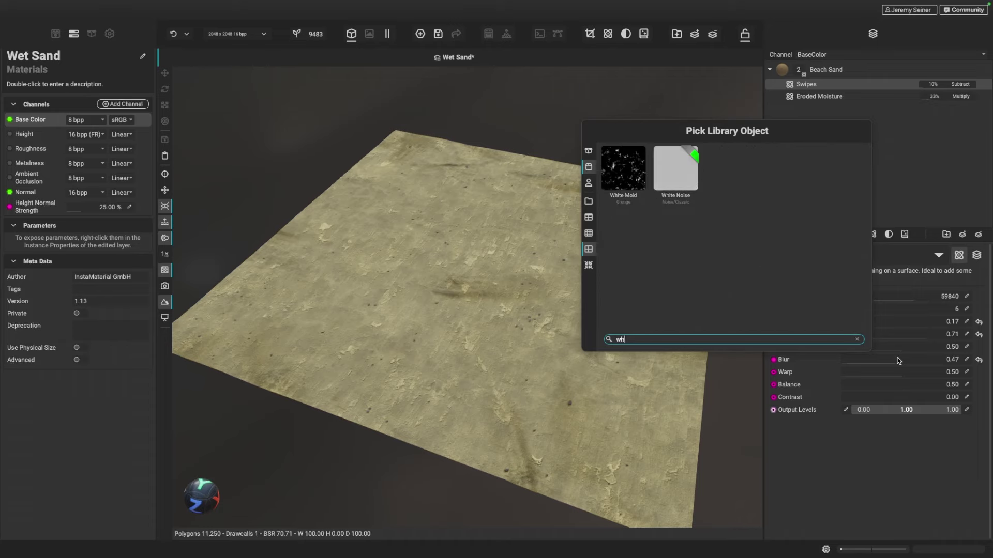
type("ite mold")
double_click(623, 168)
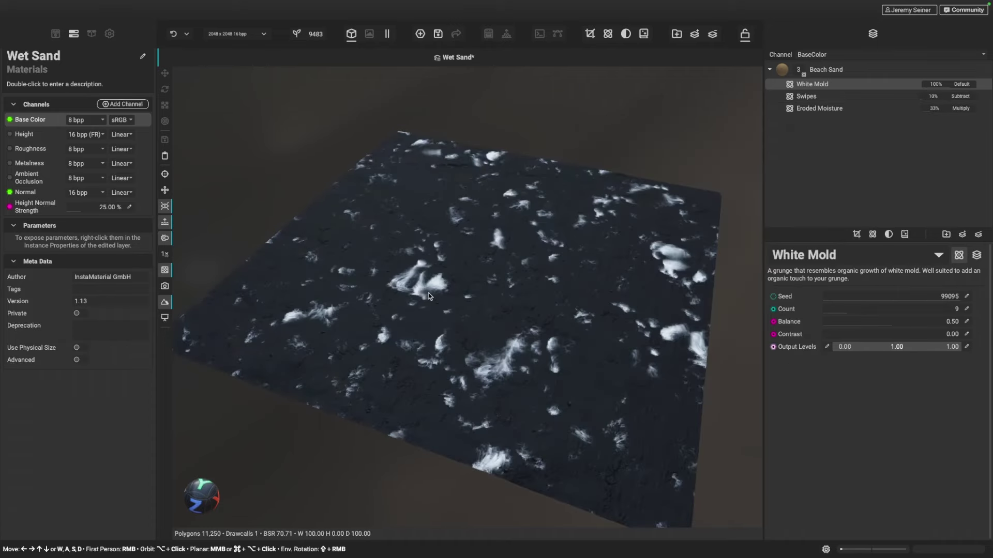
left_click_drag(430, 296, 429, 289, "alt")
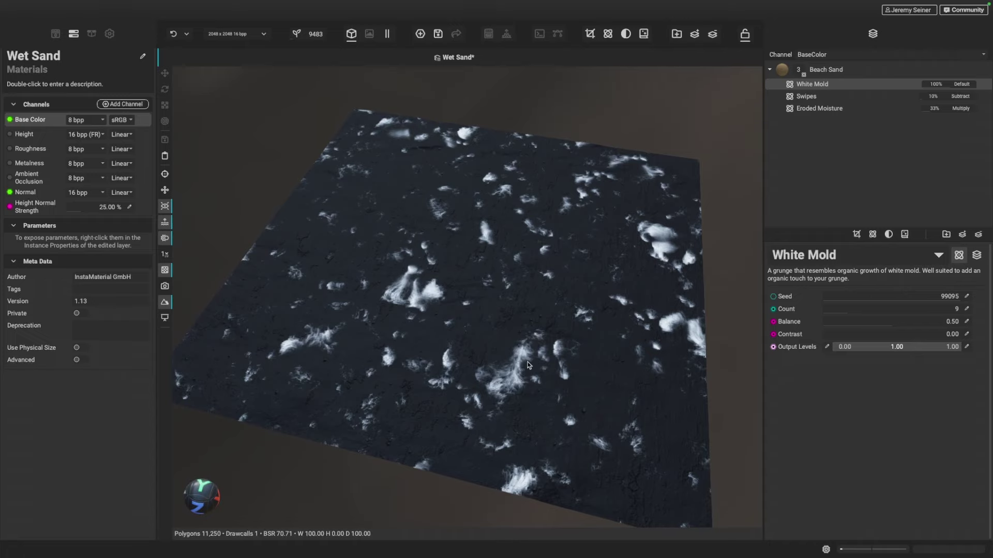
scroll(509, 375, "up", 3)
scroll(507, 368, "up", 2)
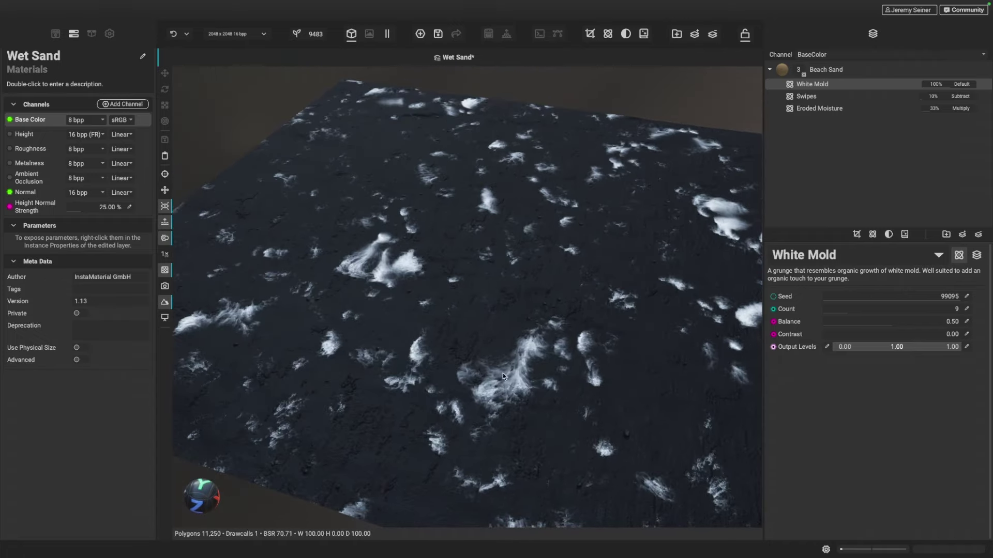
scroll(506, 360, "up", 2)
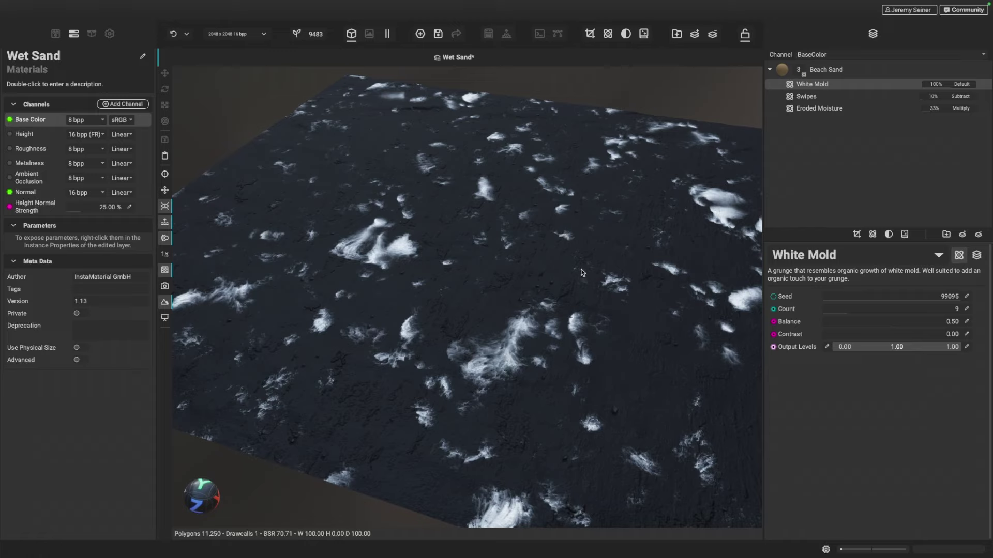
Set White Mold's Base Color to Add at 11% and Height to Multiply at 30%.
left_click(972, 257)
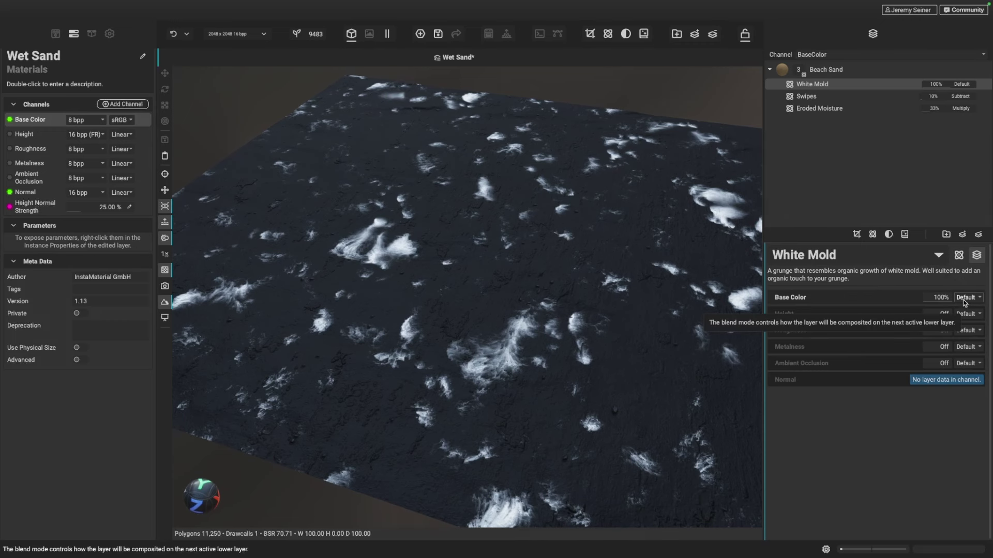
left_click(965, 298)
left_click(967, 320)
left_click_drag(942, 298, 930, 305)
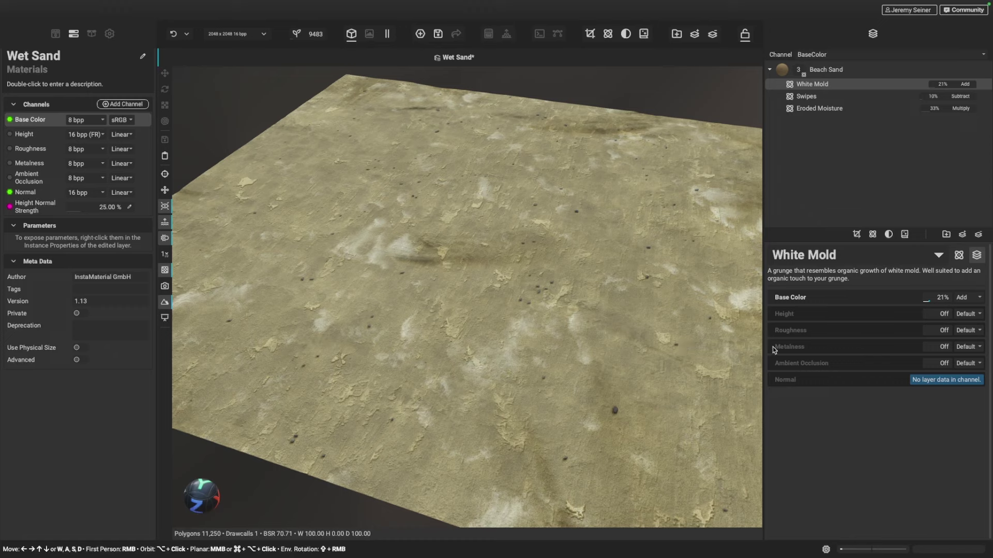
left_click(965, 316)
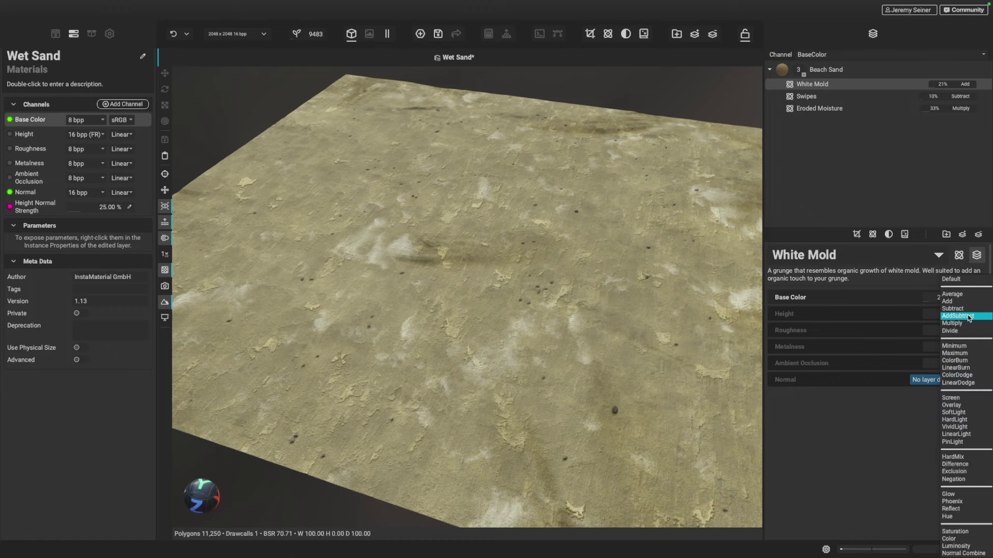
left_click(974, 325)
left_click(931, 316)
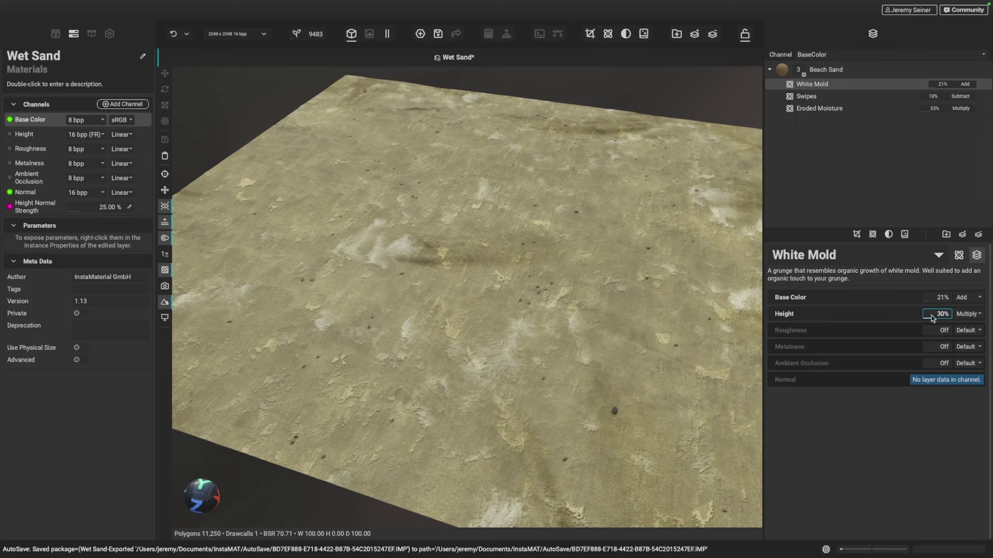
left_click_drag(931, 305, 928, 305)
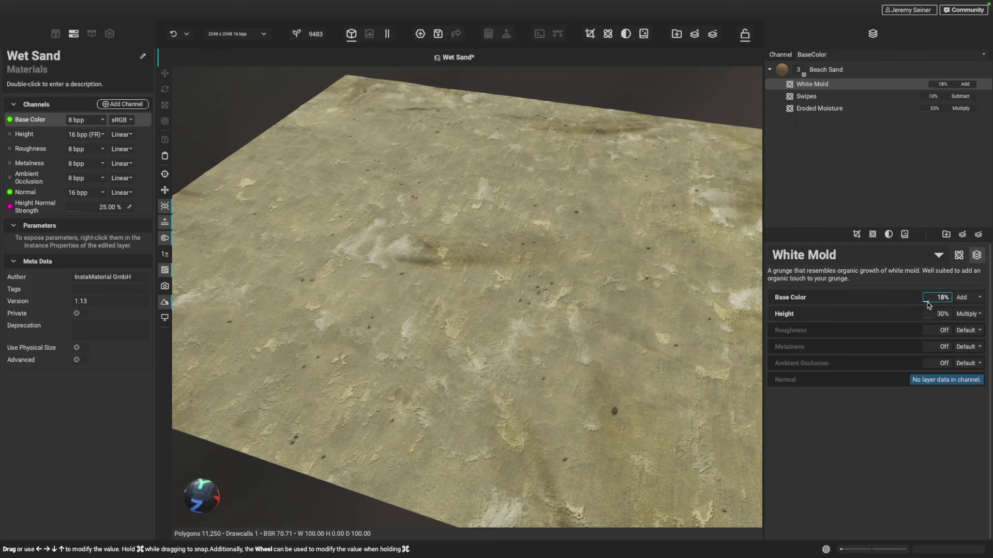
left_click_drag(929, 305, 928, 305)
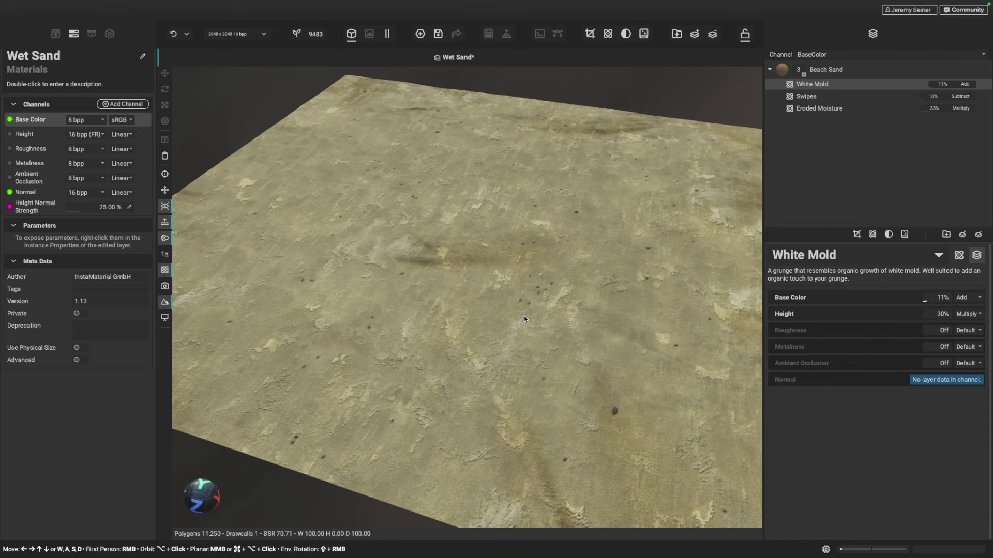
mouse_move(526, 319)
left_mouse_down()
mouse_move(513, 319)
mouse_move(524, 326)
left_mouse_up()
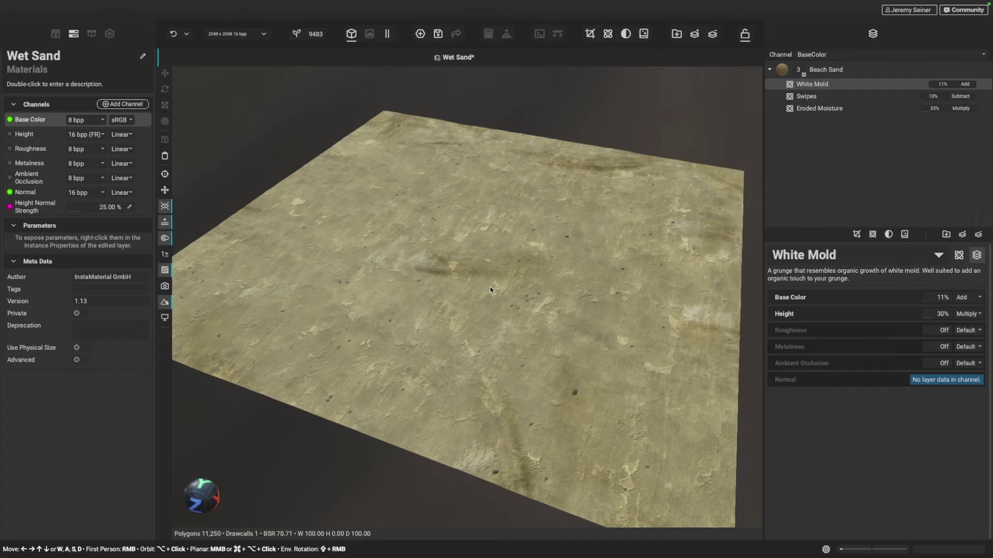
Randomize Wet Sand's global seed from 9483 to a new value (38159) to reshuffle the sand variation.
left_click(304, 38)
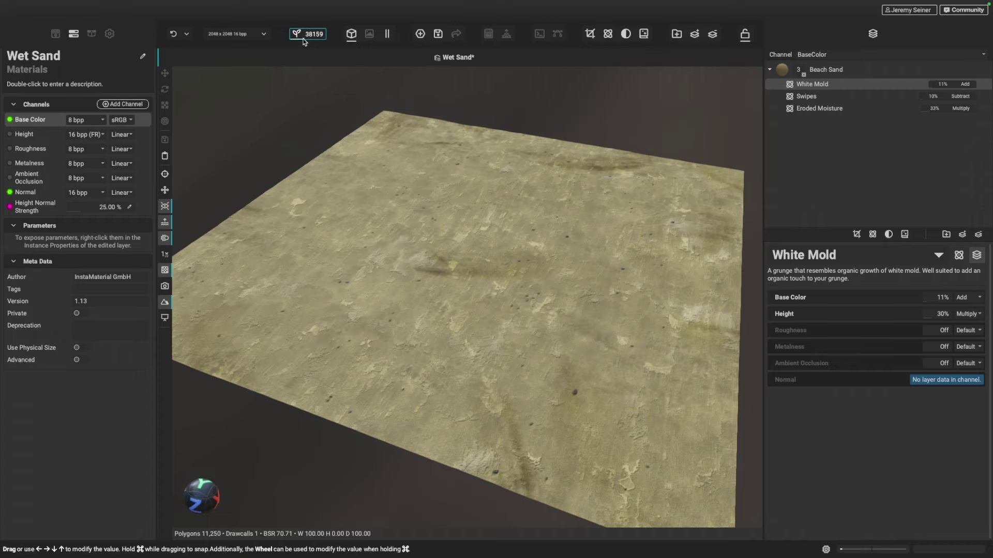